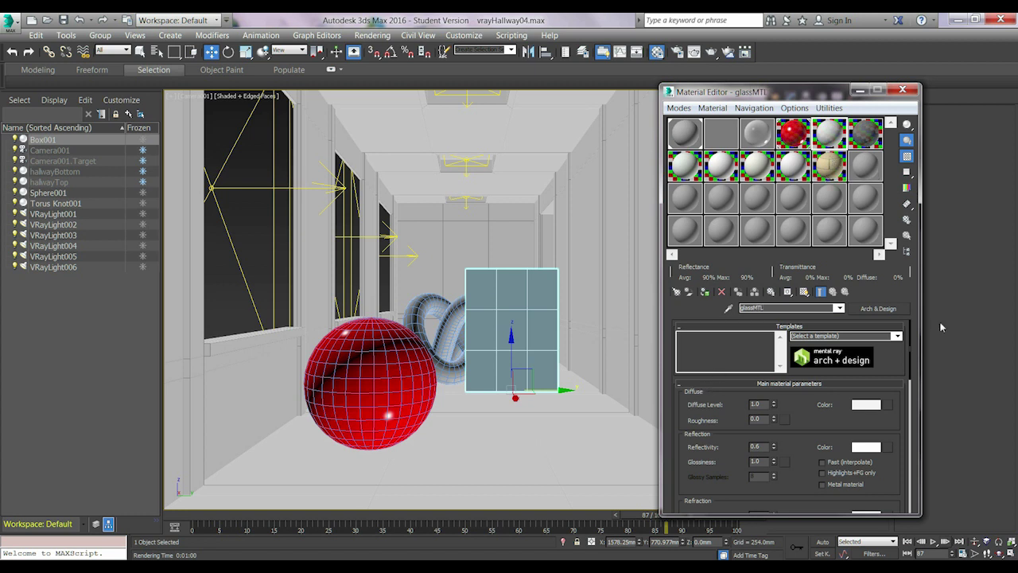
Step: Change the glassMTL material's type from Arch & Design to VRayMtl
click(878, 308)
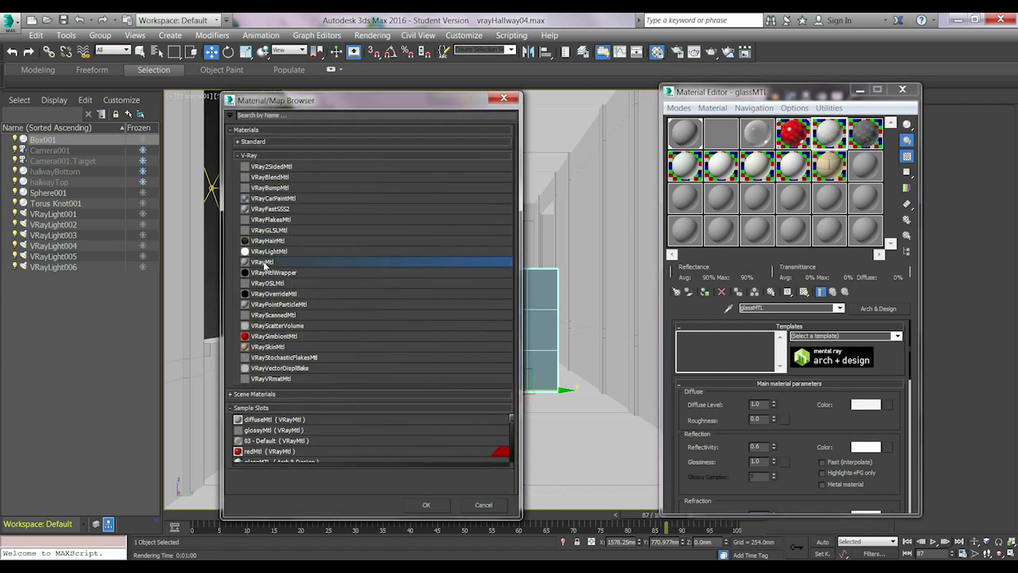
click(427, 504)
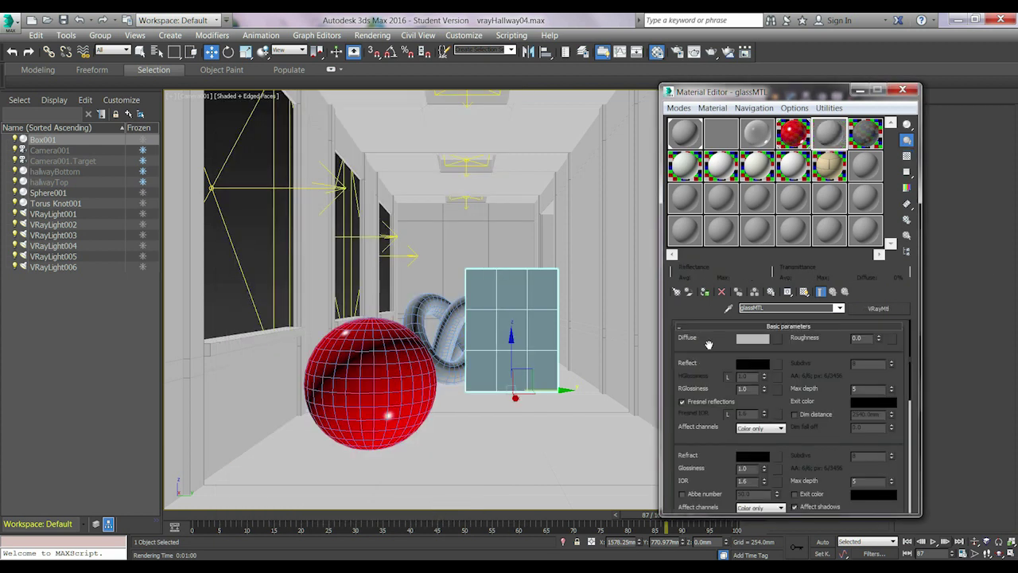
click(701, 404)
click(701, 404)
Step: Set glassMTL's diffuse colour to pure white, value 255
drag(707, 344, 709, 356)
click(747, 342)
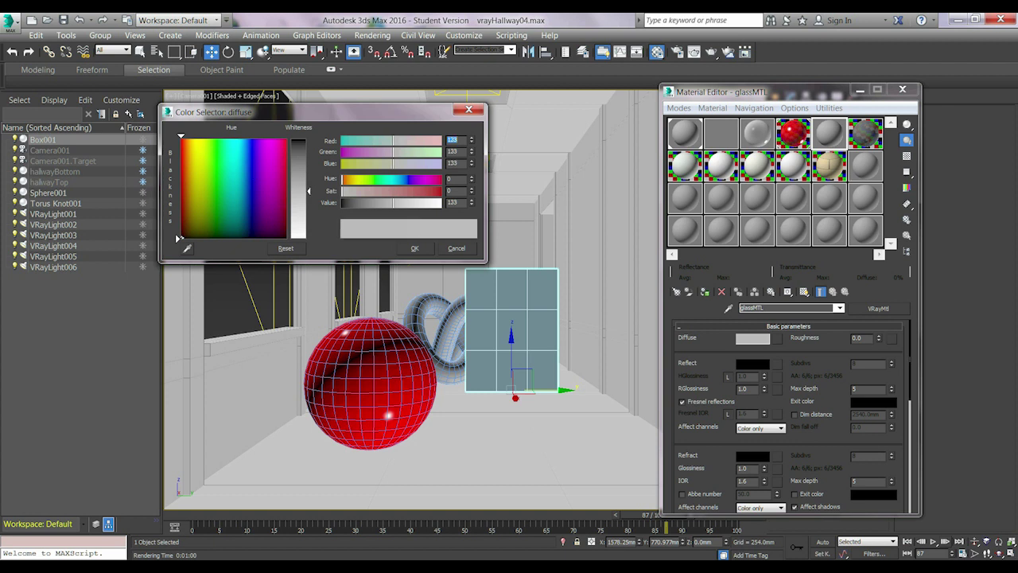
drag(308, 193, 308, 237)
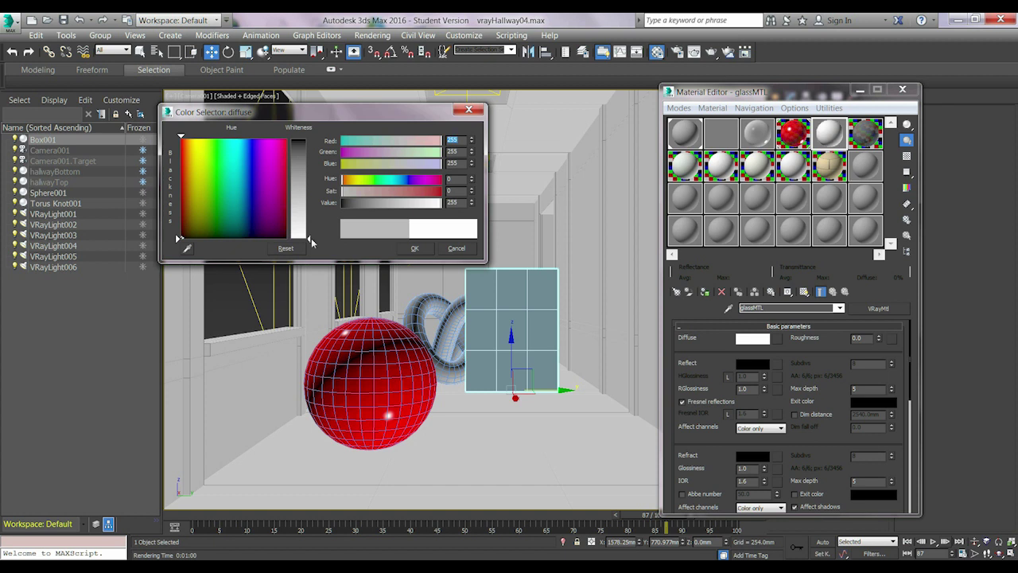
click(414, 248)
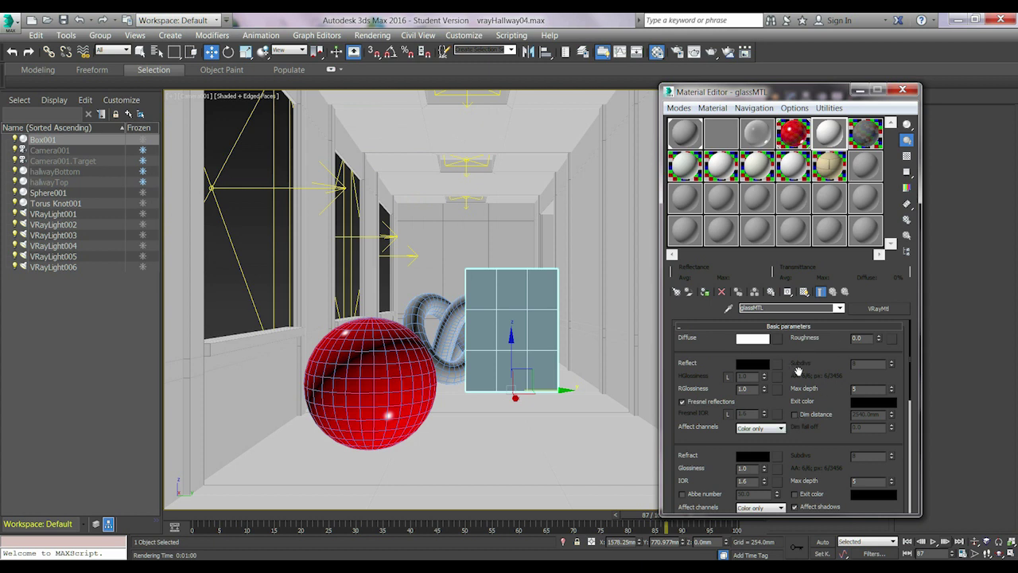
drag(713, 369, 718, 341)
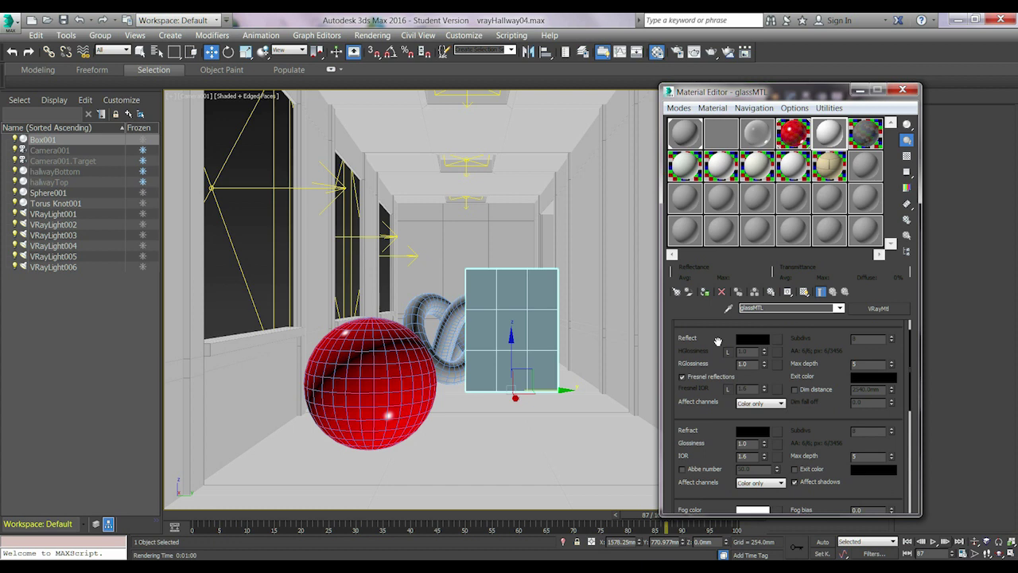
click(760, 340)
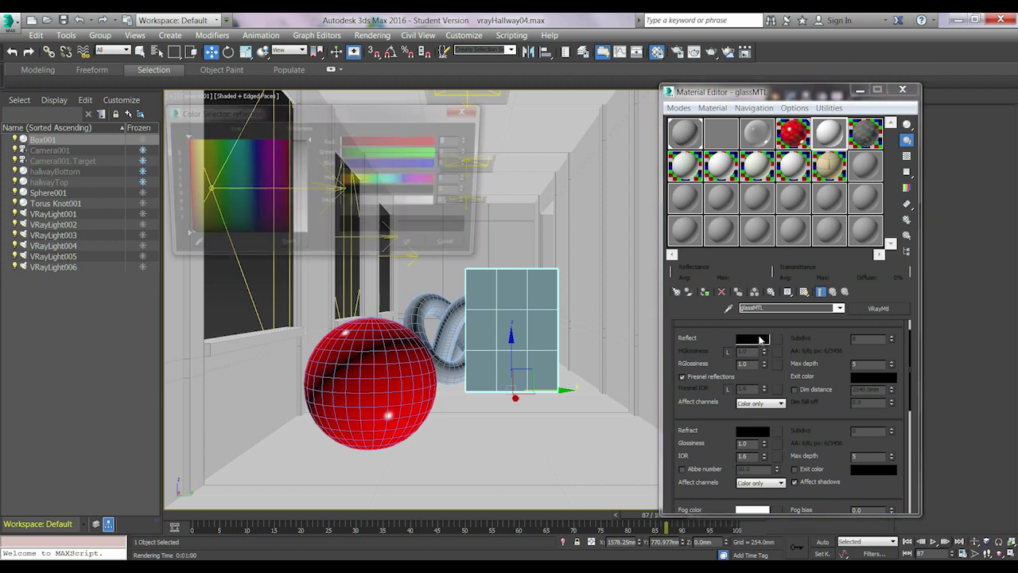
mouse_move(301, 164)
mouse_down()
mouse_move(301, 235)
mouse_move(300, 152)
mouse_move(301, 237)
mouse_move(300, 139)
mouse_move(300, 238)
mouse_up()
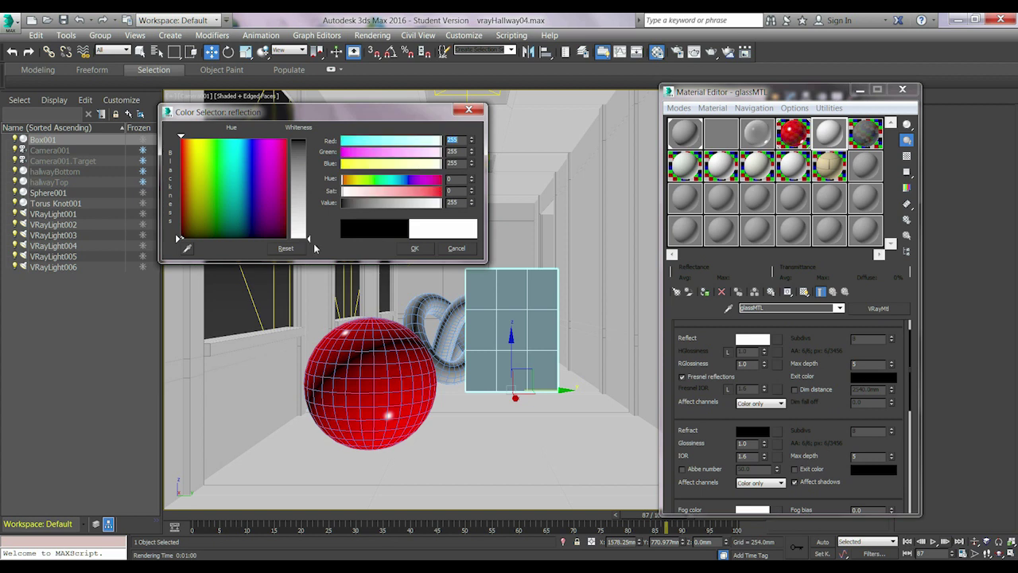
drag(309, 238, 308, 188)
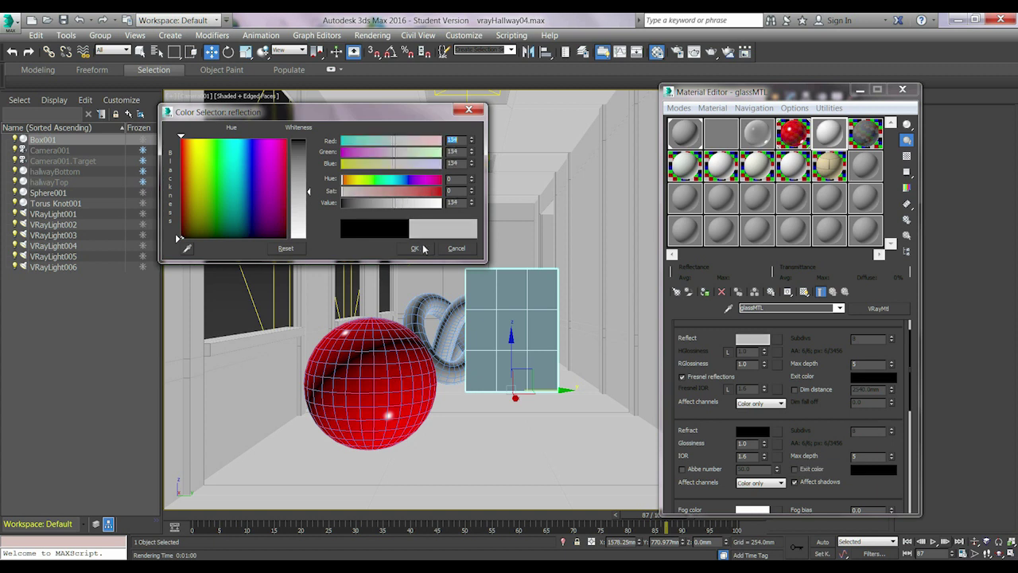
click(458, 250)
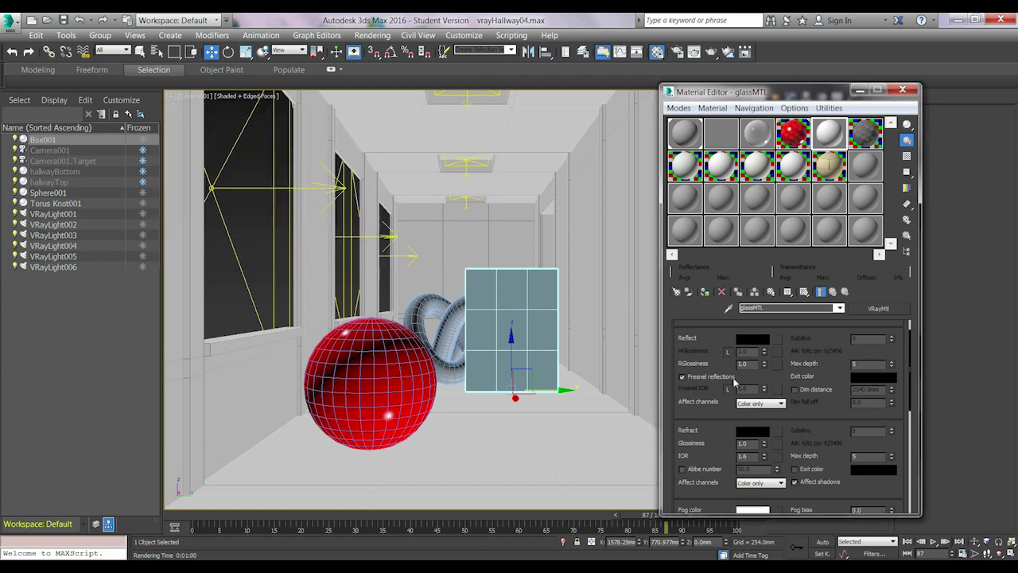
Step: Assign a Falloff map to glassMTL's reflection and return to the parent material
drag(700, 341, 700, 288)
drag(704, 377, 722, 423)
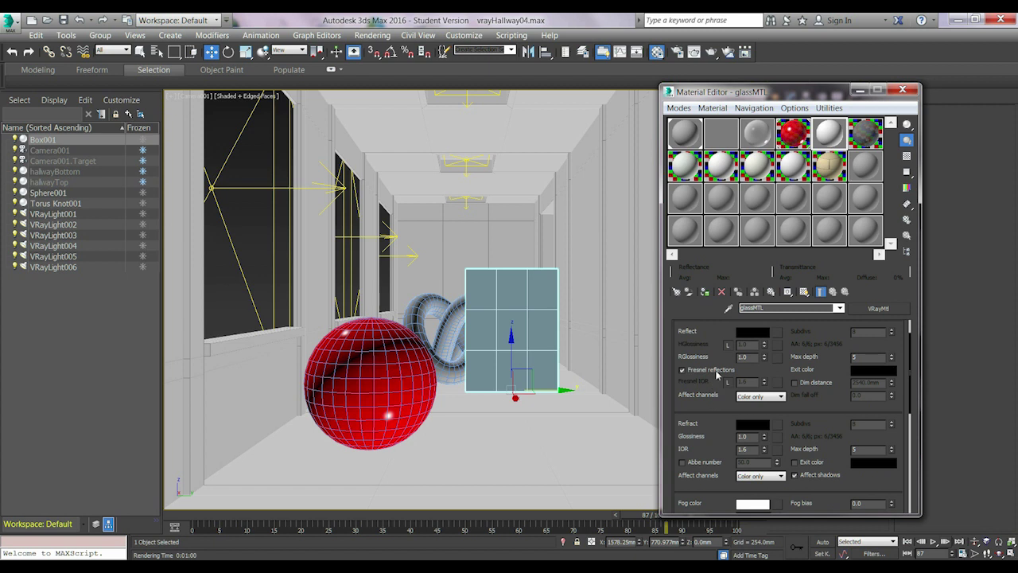
drag(790, 97, 734, 85)
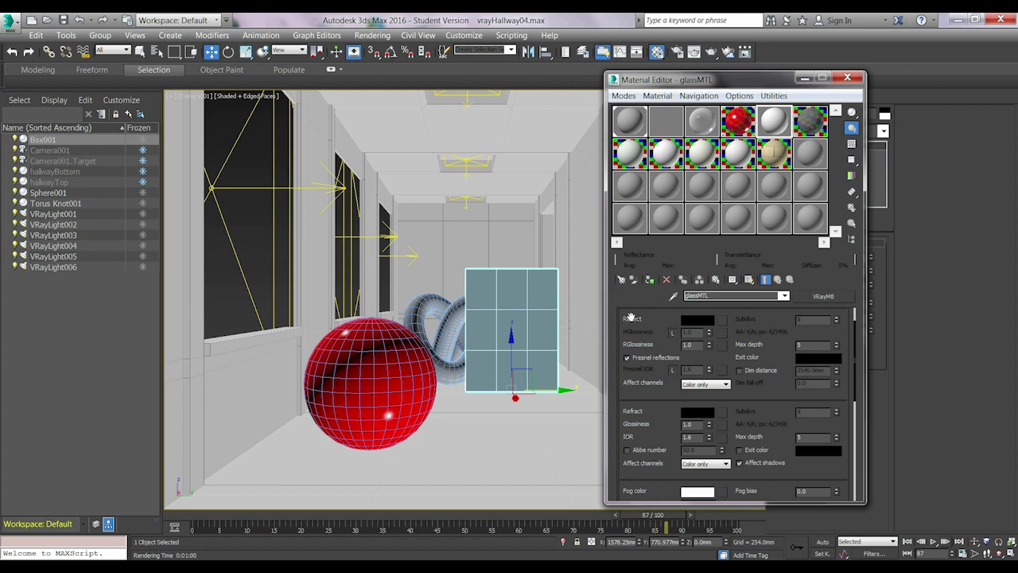
click(724, 321)
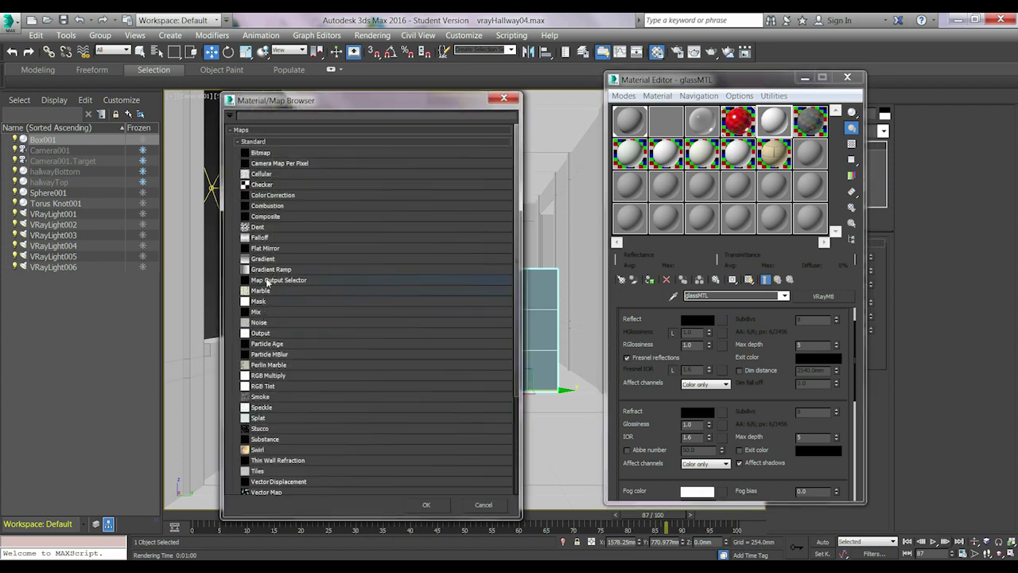
double_click(261, 237)
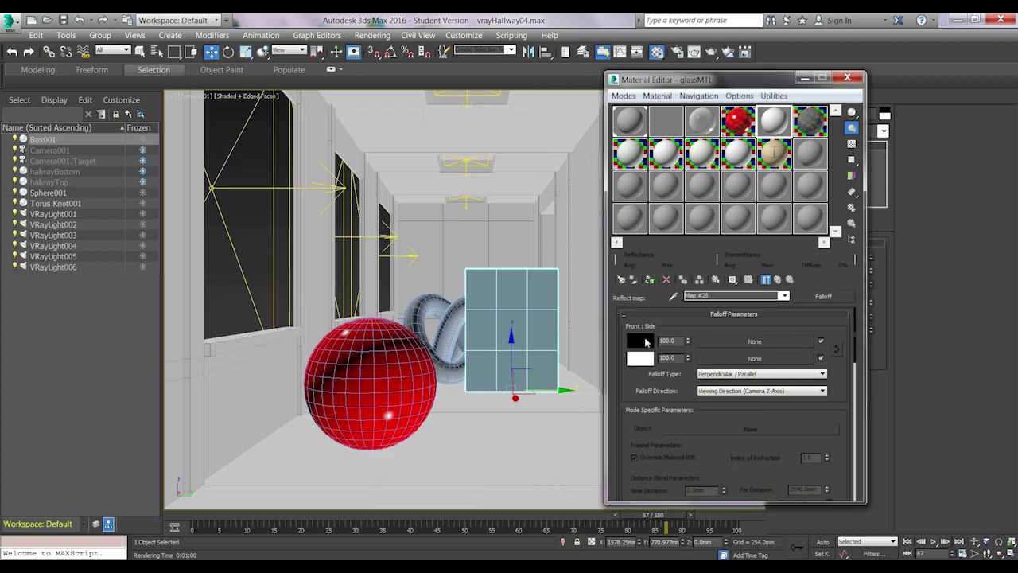
click(776, 281)
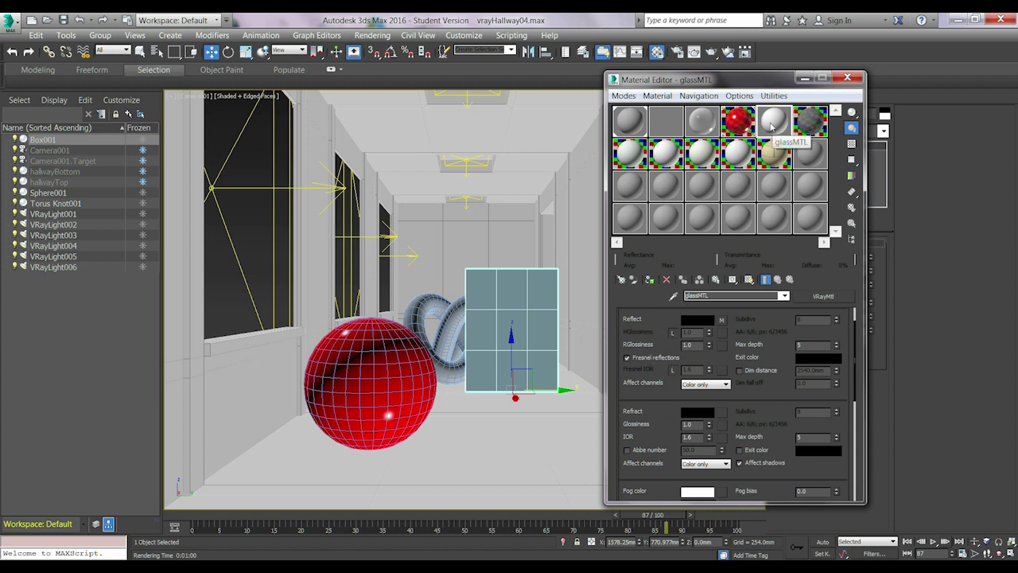
Step: Show a checkered background behind the glassMTL sample and set its reflection glossiness to 0.75
double_click(692, 346)
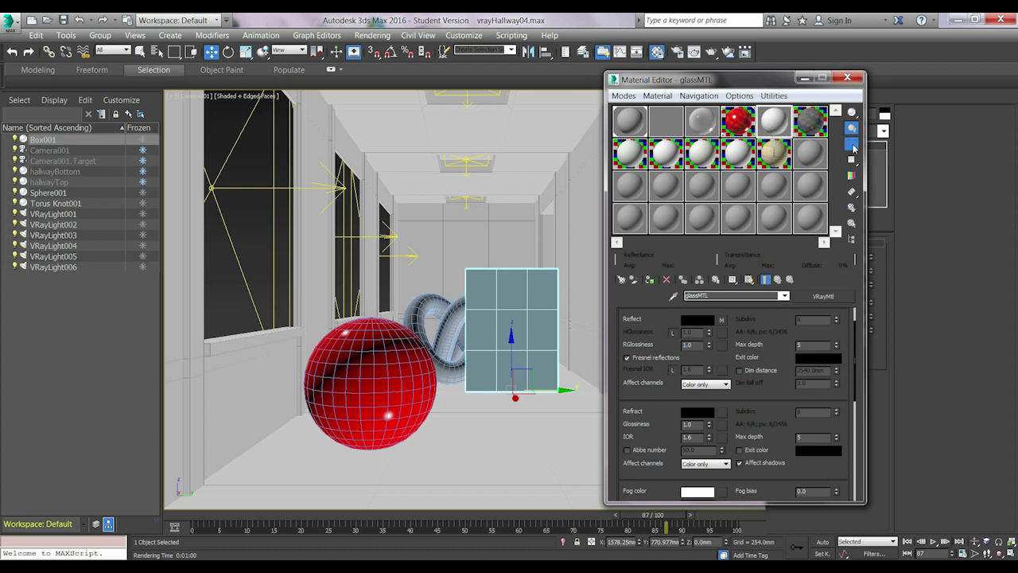
double_click(692, 345)
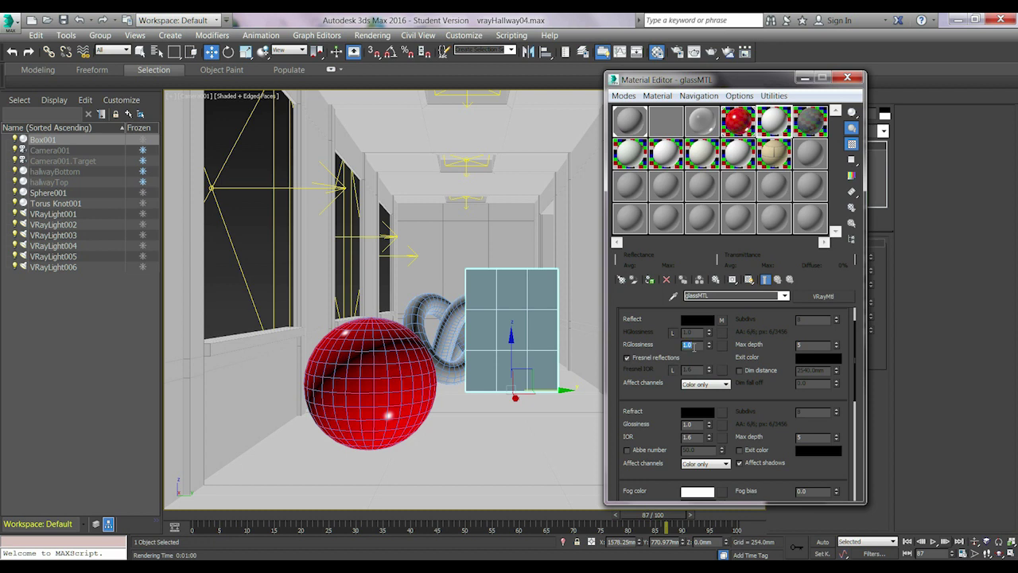
text(.8)
key(Return)
text(.75)
key(Return)
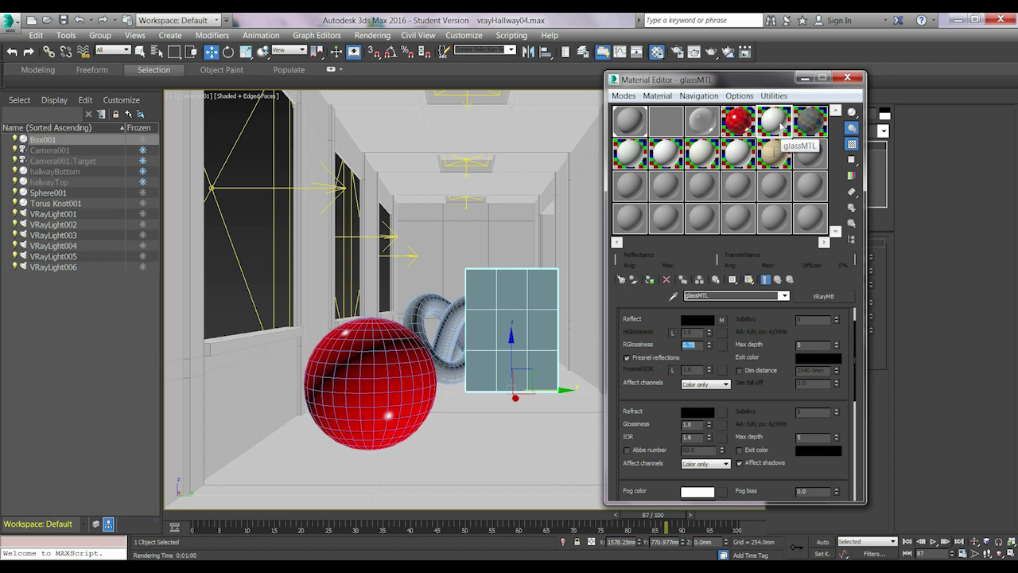
click(671, 364)
click(672, 363)
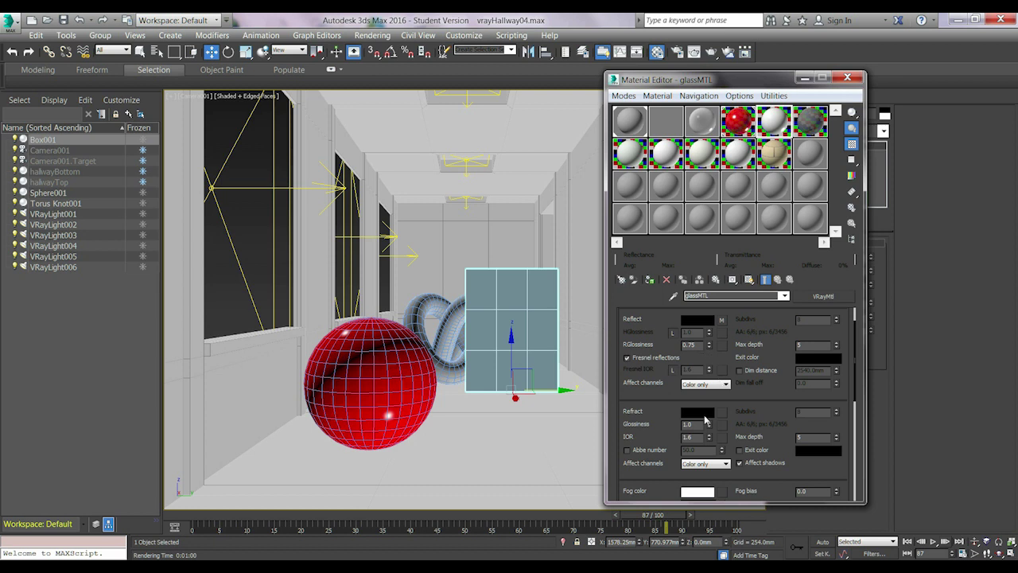
Step: Assign a Falloff map to glassMTL's refraction, with its front and side colours swapped to white and black
drag(648, 417, 656, 335)
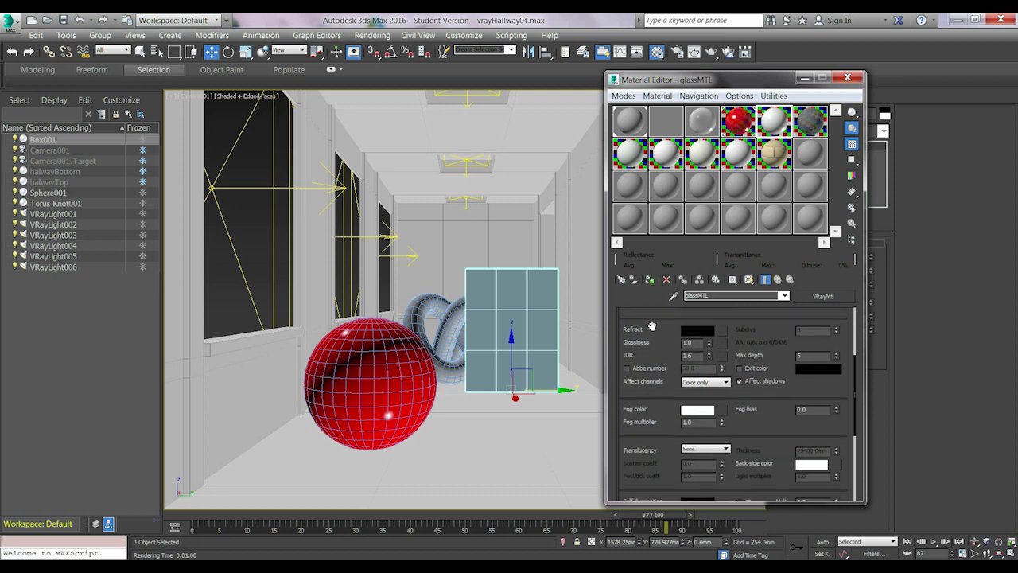
click(722, 332)
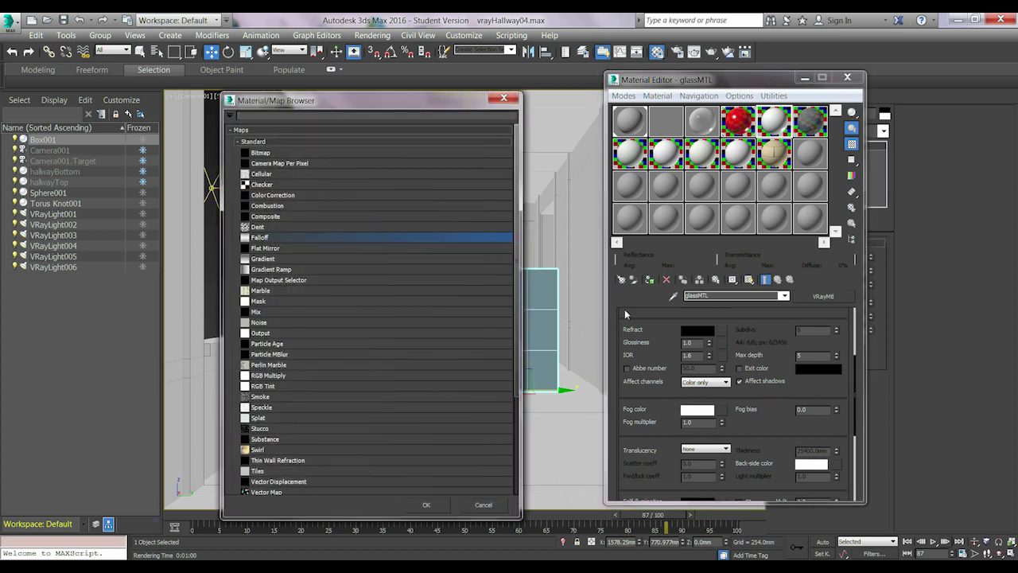
double_click(273, 239)
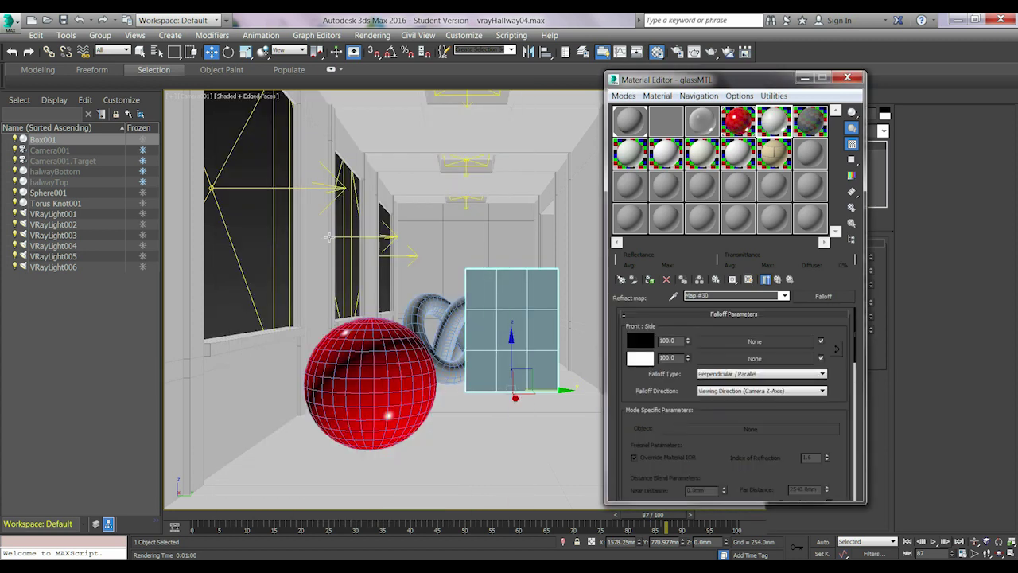
click(836, 352)
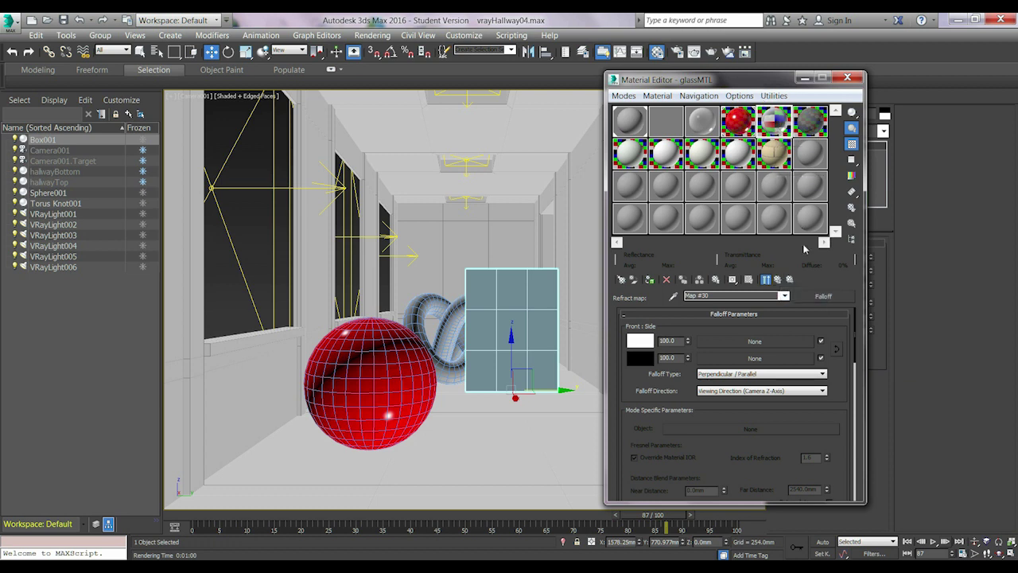
click(781, 280)
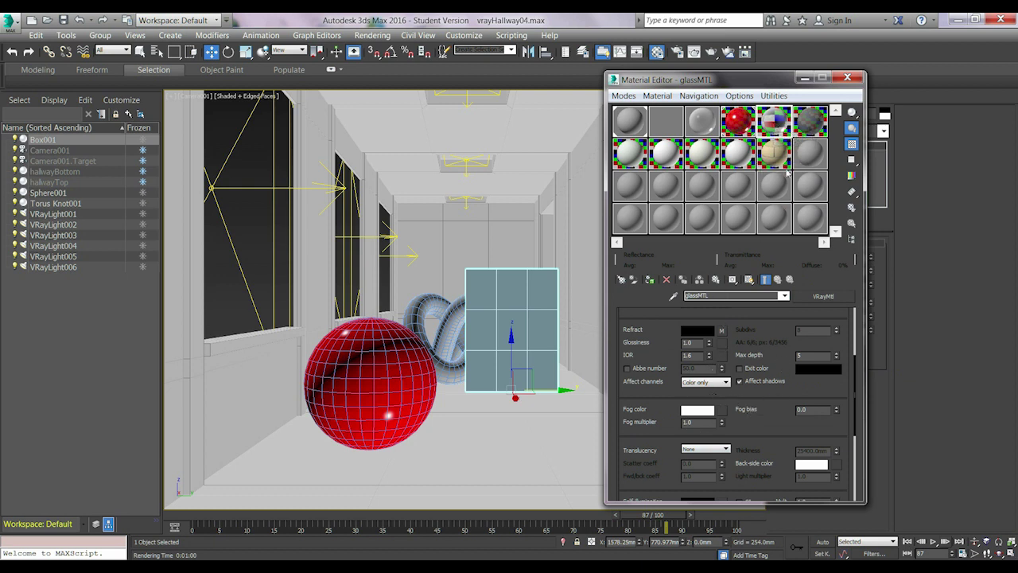
Step: Set glassMTL's refraction IOR to 1.54
double_click(692, 355)
text(1.5)
key(Return)
double_click(695, 358)
click(695, 358)
text(4)
key(Return)
double_click(690, 343)
drag(652, 354, 658, 398)
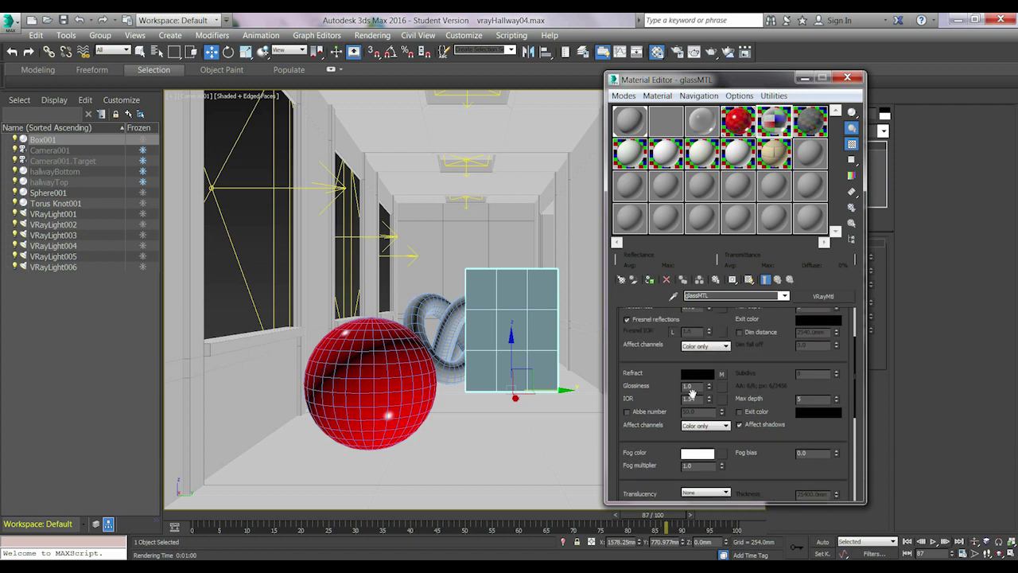
double_click(689, 386)
drag(648, 370, 654, 440)
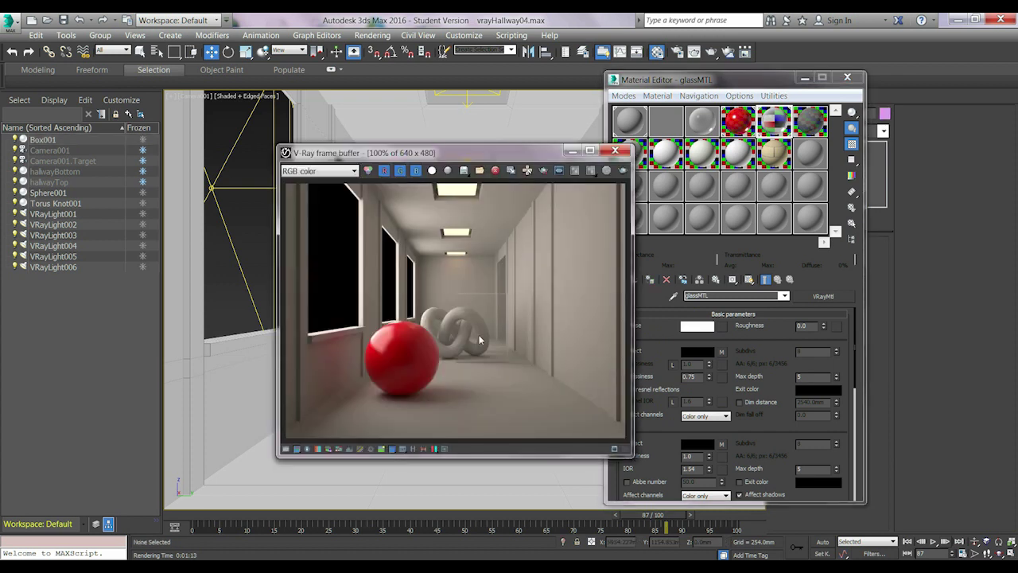
Step: Set the front colour of glassMTL's reflection falloff map to a grey with value 140
scroll(479, 342, up, 2)
middle_drag(480, 341, 502, 326)
scroll(504, 315, down, 1)
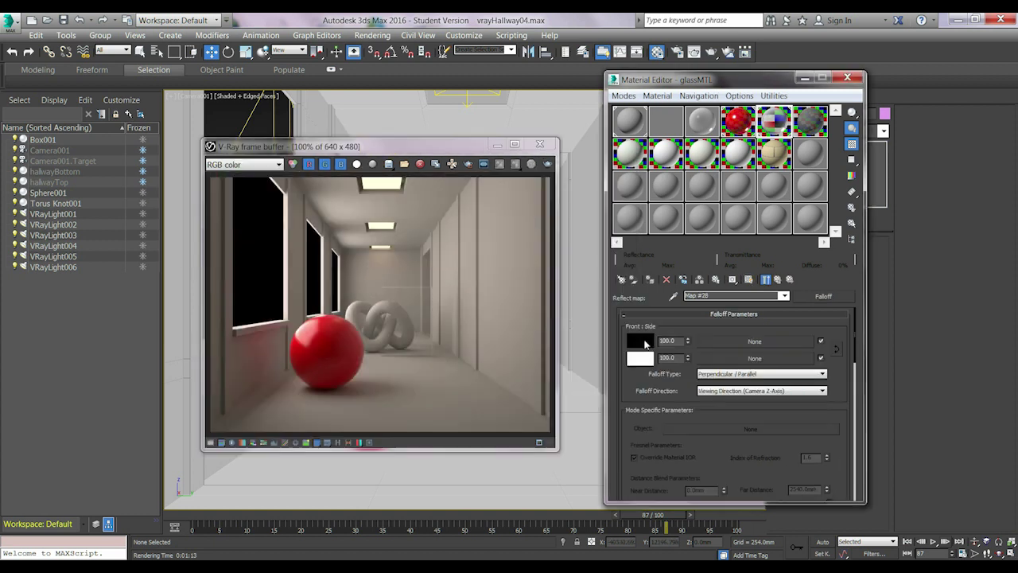
click(457, 250)
click(650, 341)
drag(307, 147, 308, 187)
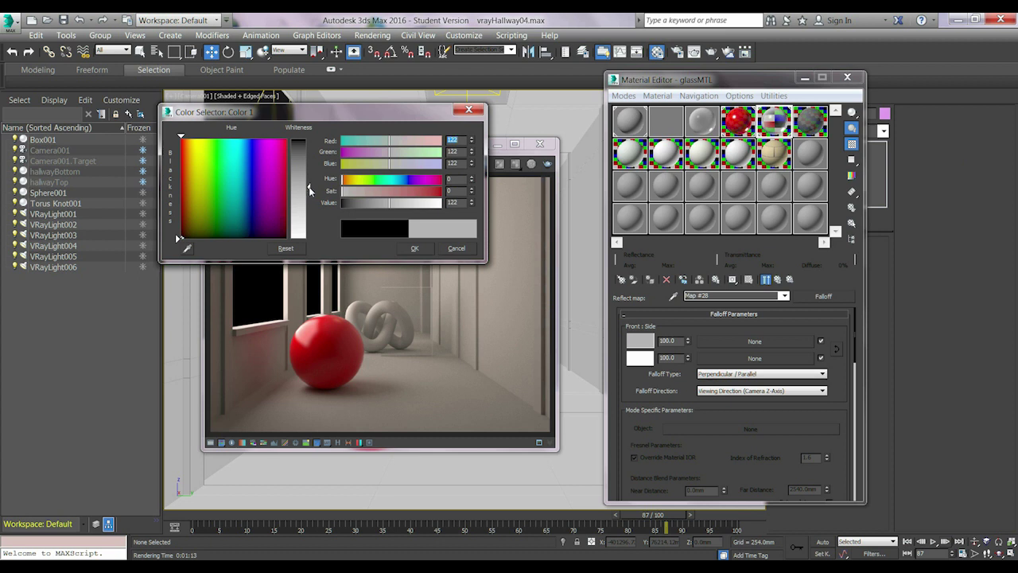
drag(309, 190, 310, 194)
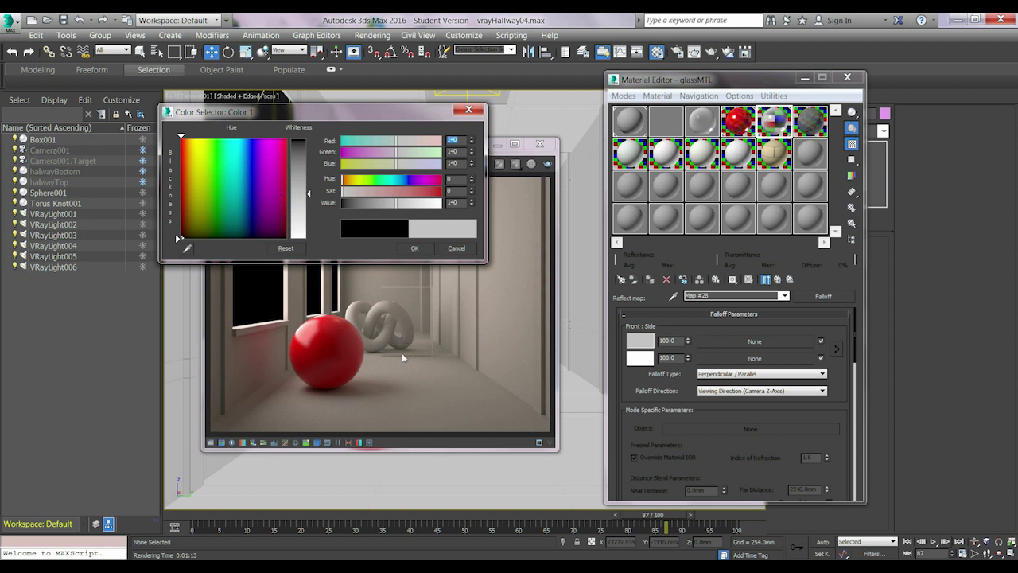
click(414, 251)
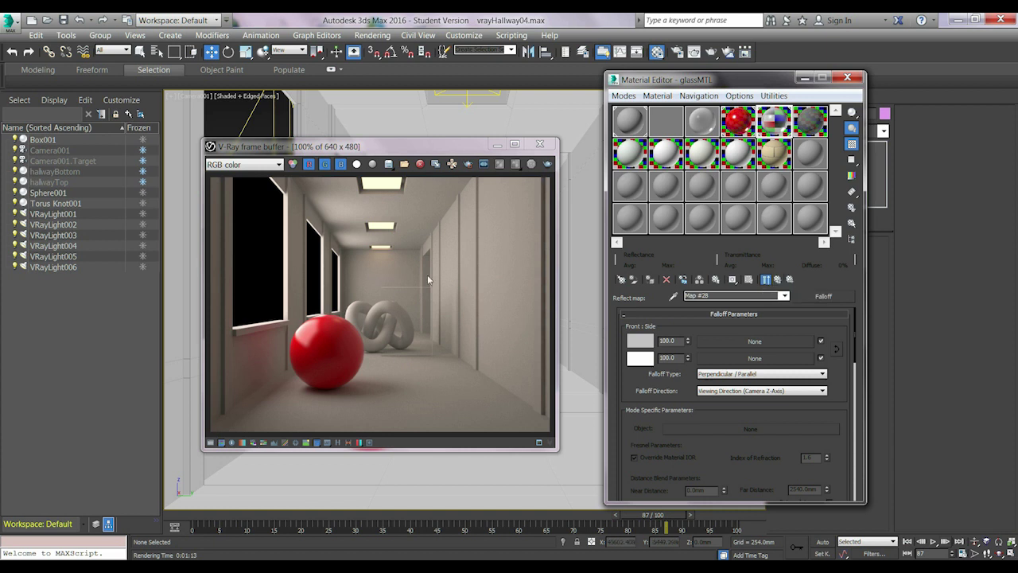
click(781, 278)
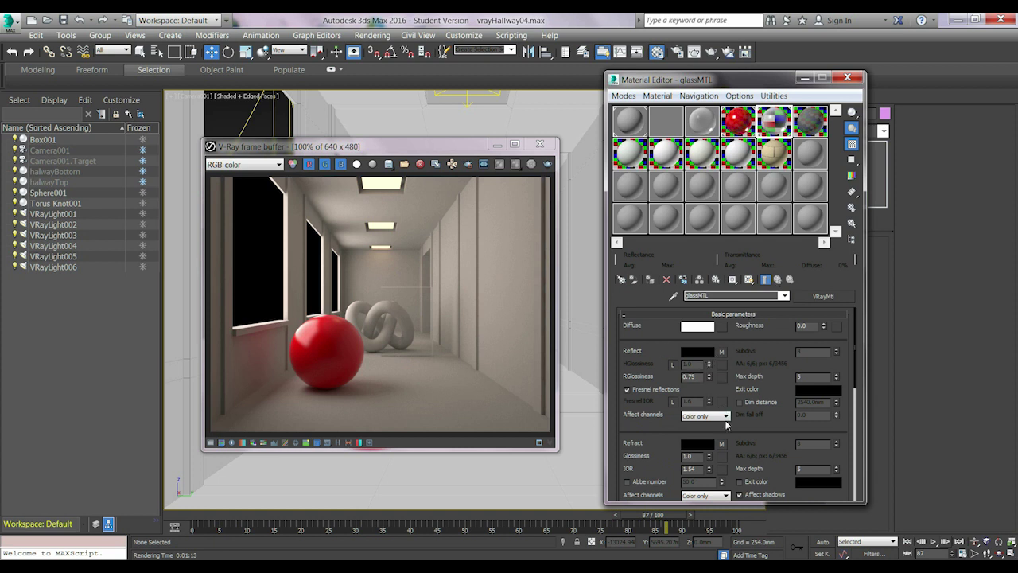
Step: Set the front colour of glassMTL's refraction falloff map to a near-white grey with value 237
drag(759, 425, 757, 370)
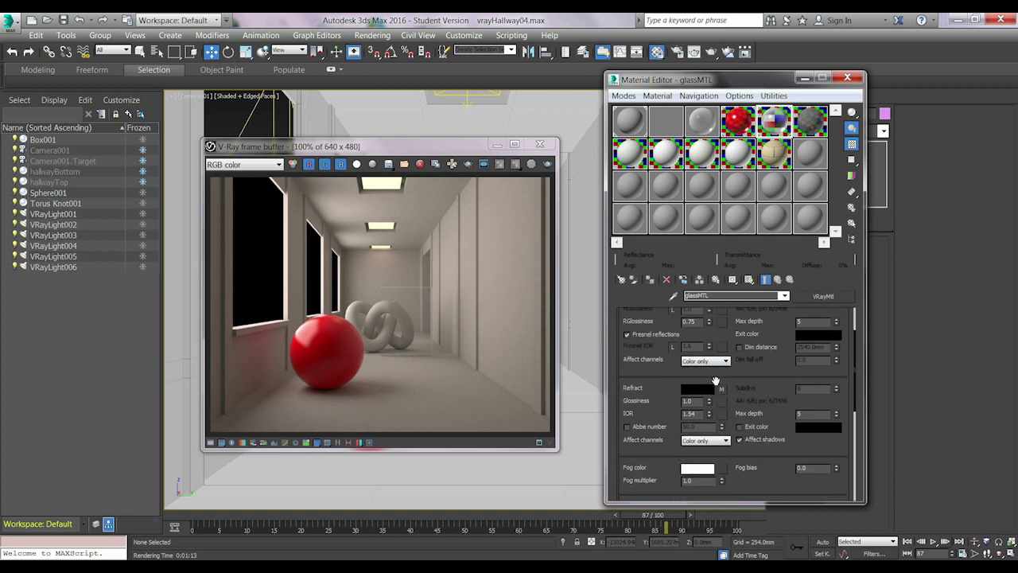
click(722, 389)
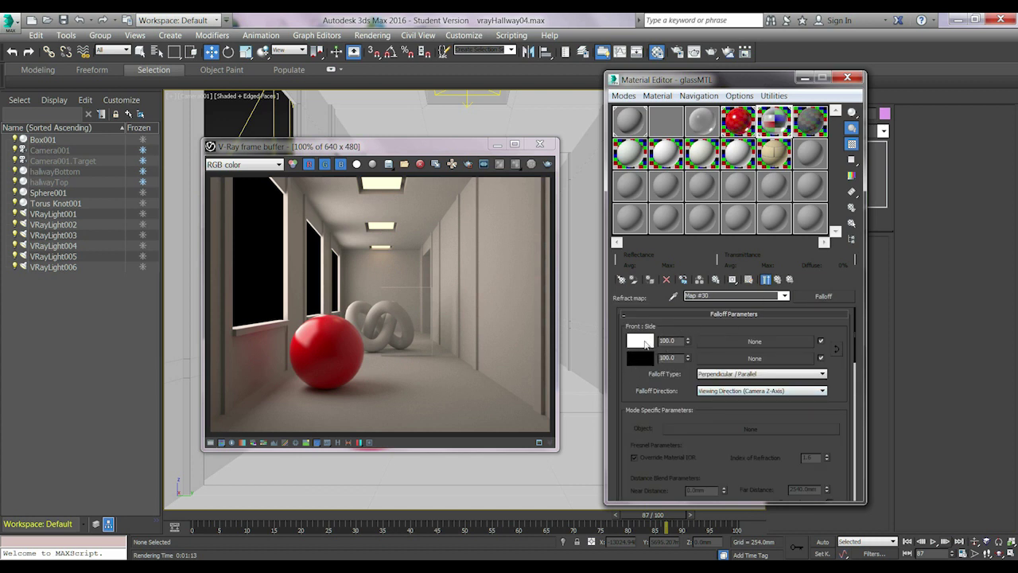
click(646, 342)
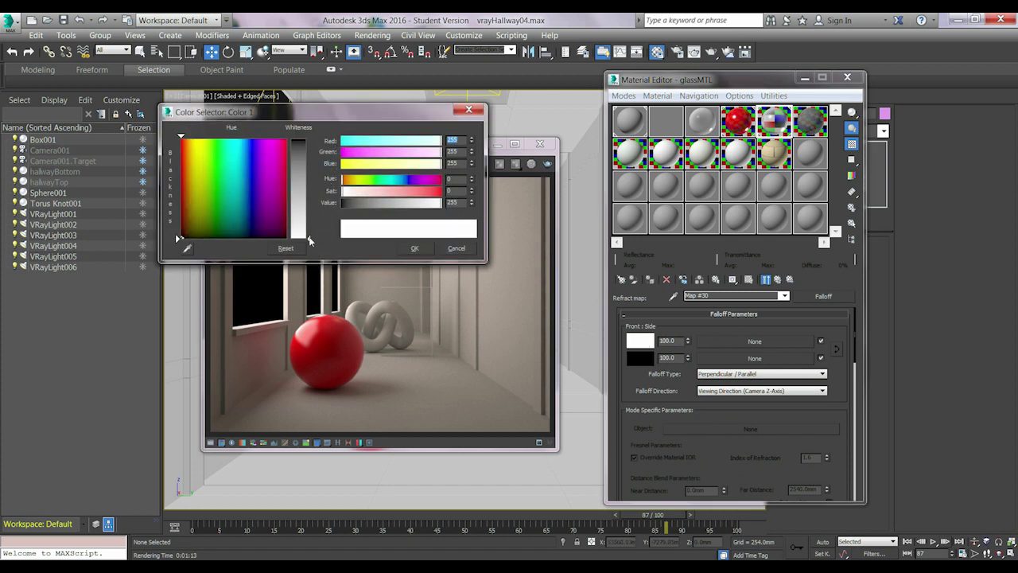
drag(309, 237, 308, 232)
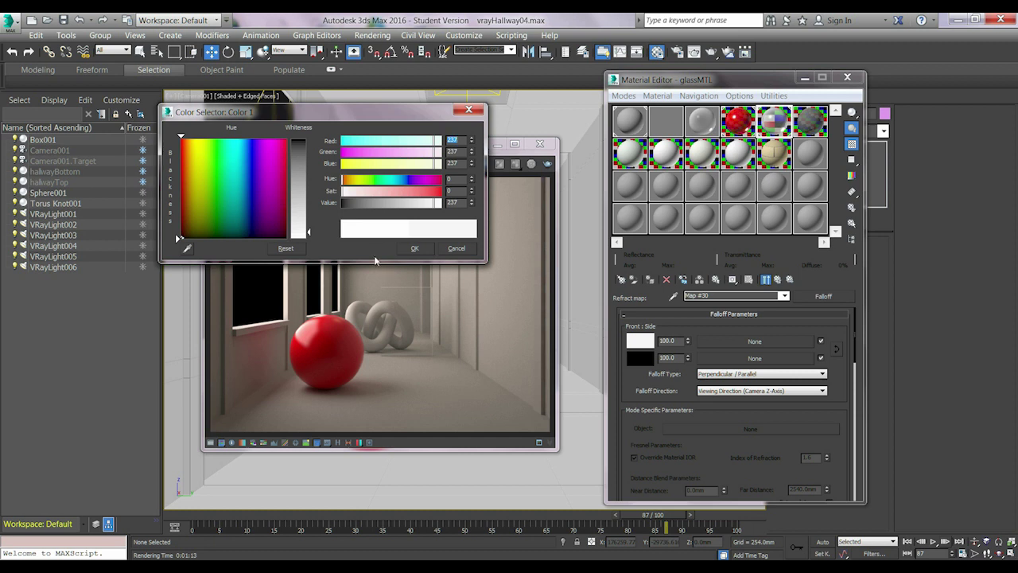
click(415, 248)
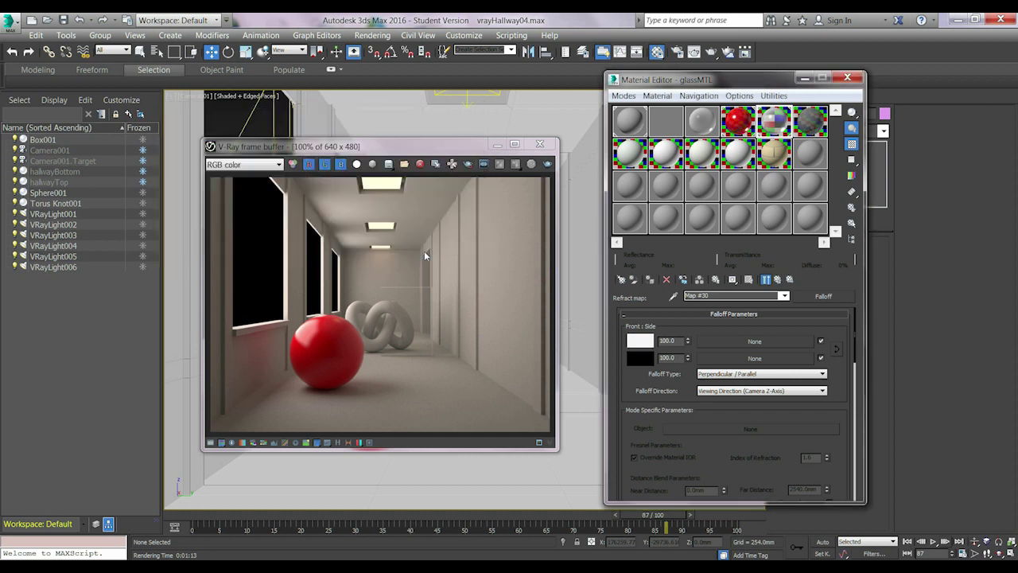
click(777, 280)
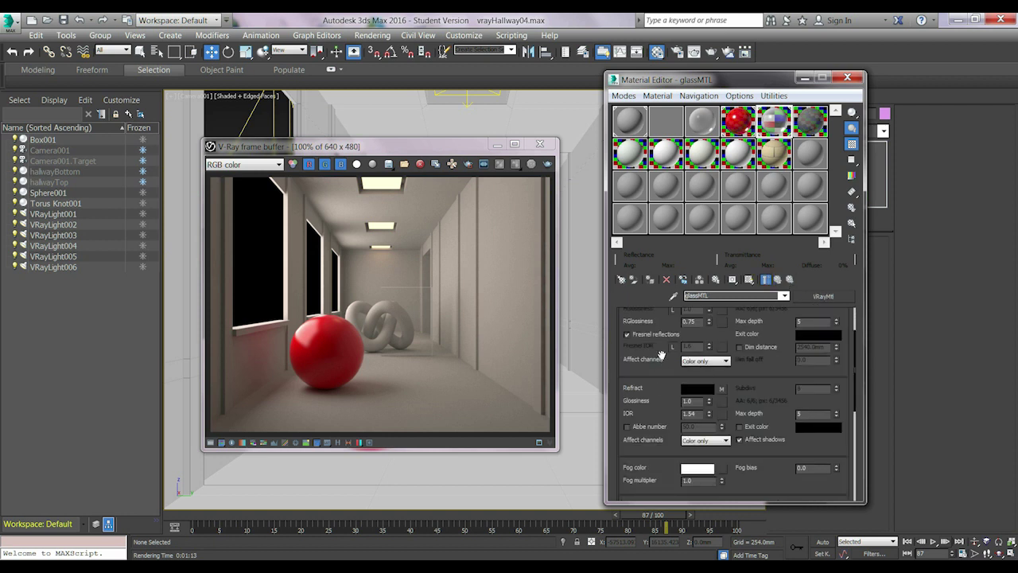
Step: Check the front colour of glassMTL's reflection falloff map
click(721, 352)
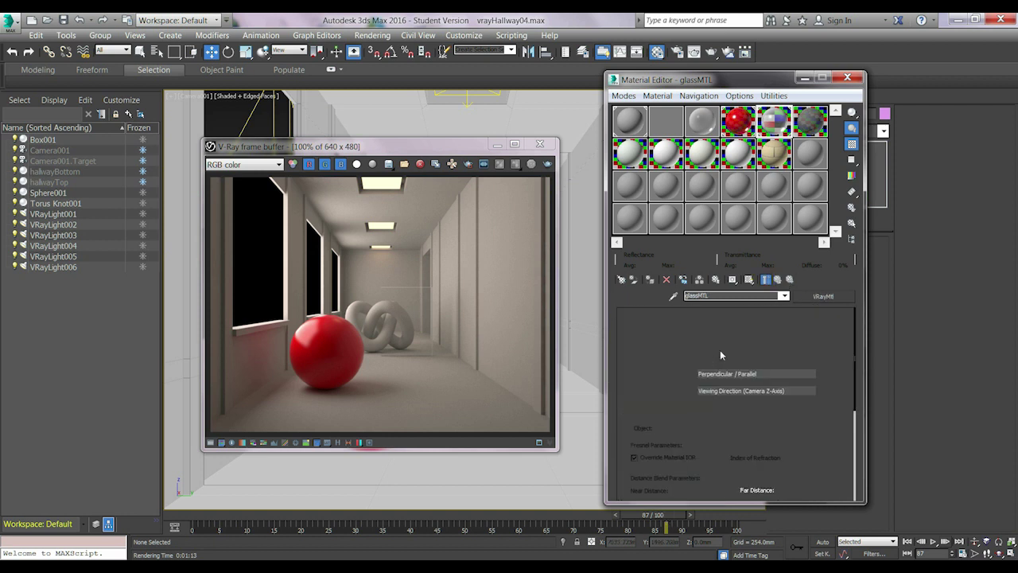
click(640, 340)
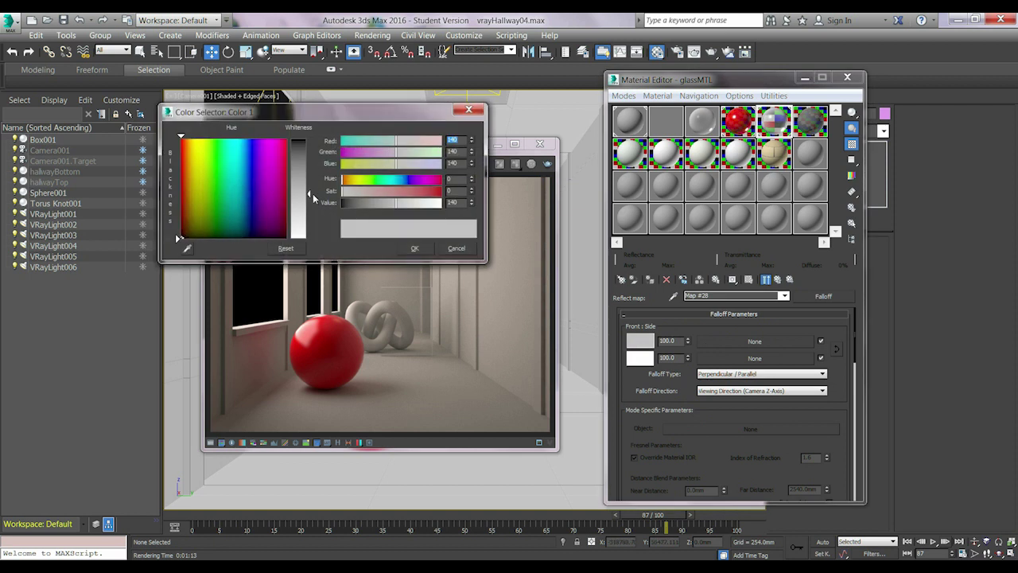
click(414, 248)
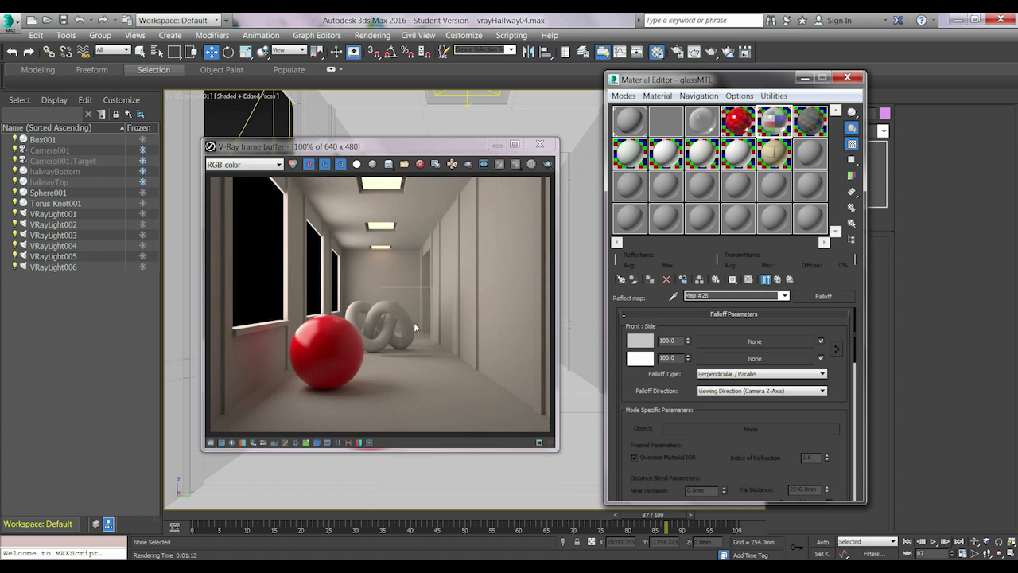